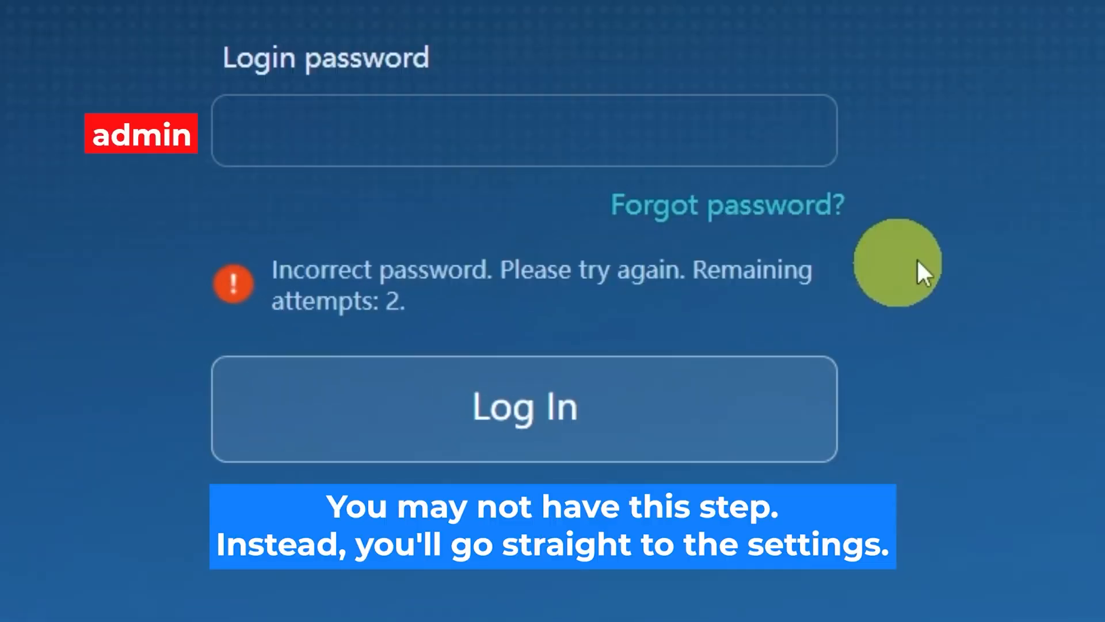
- Log in to the WS318n admin using the login password printed on the router's label
{"action": "left_click", "coordinate": [605, 129]}
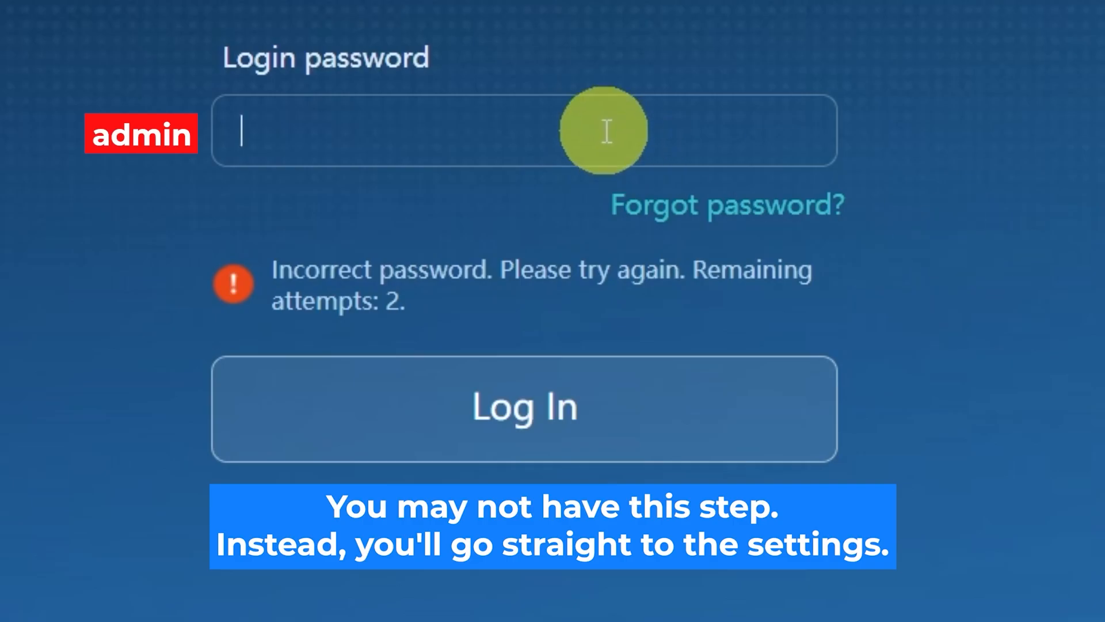
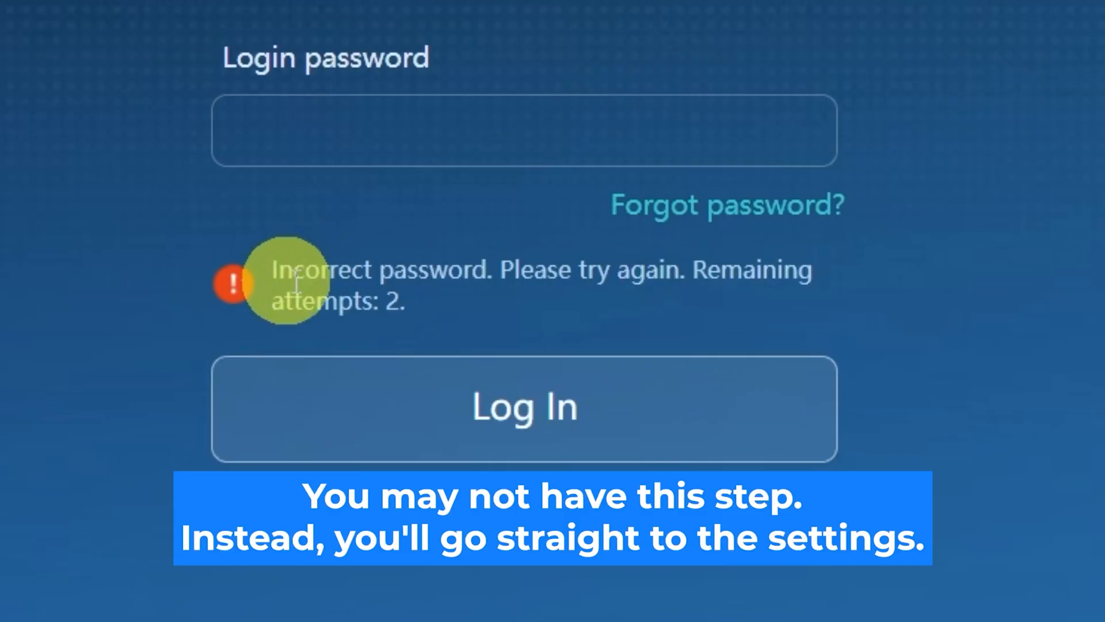
{"action": "left_click", "coordinate": [607, 131]}
{"action": "type", "text": "••••••••••"}
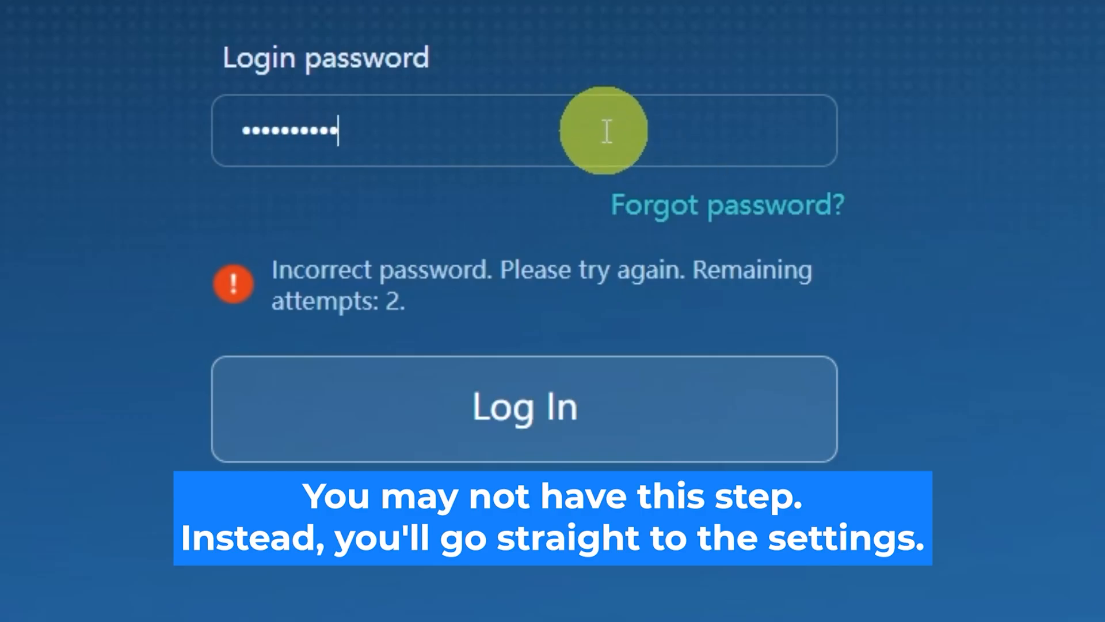
{"action": "left_click", "coordinate": [599, 397]}
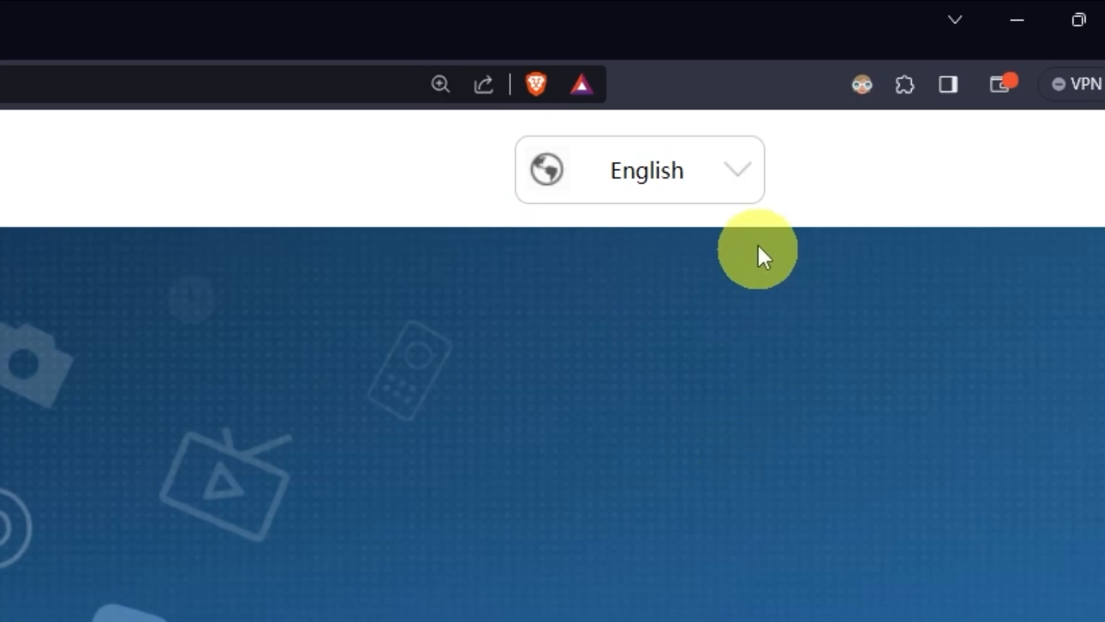
- Check the interface language list and keep English
{"action": "left_click", "coordinate": [748, 180]}
{"action": "scroll", "coordinate": [639, 345], "scroll_direction": "down", "scroll_amount": 5}
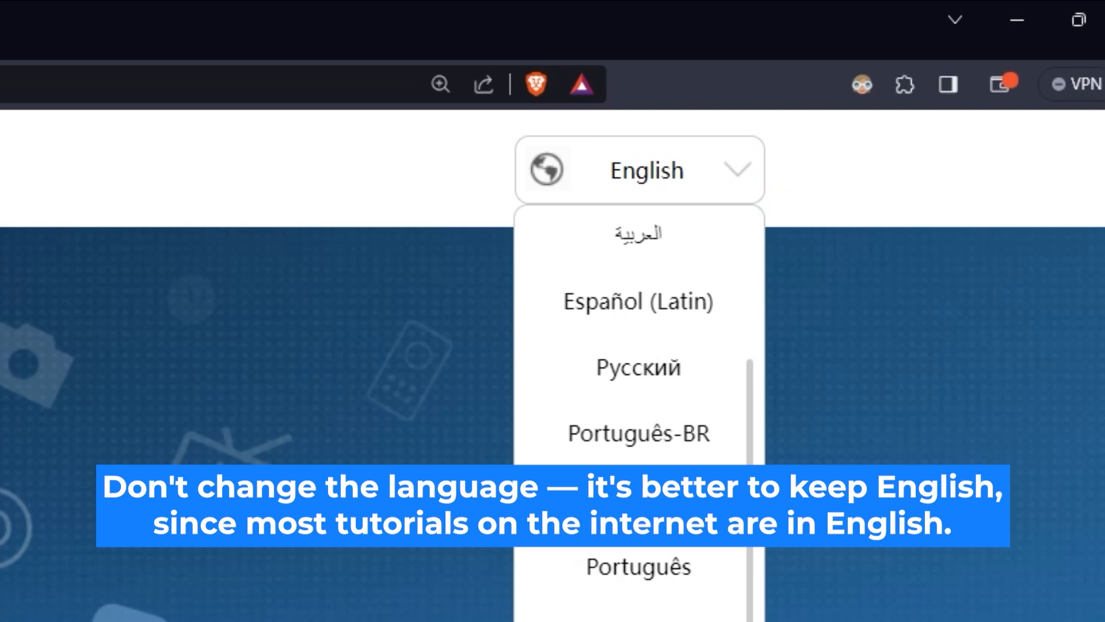
{"action": "scroll", "coordinate": [639, 402], "scroll_direction": "up", "scroll_amount": 5}
{"action": "left_click", "coordinate": [357, 576]}
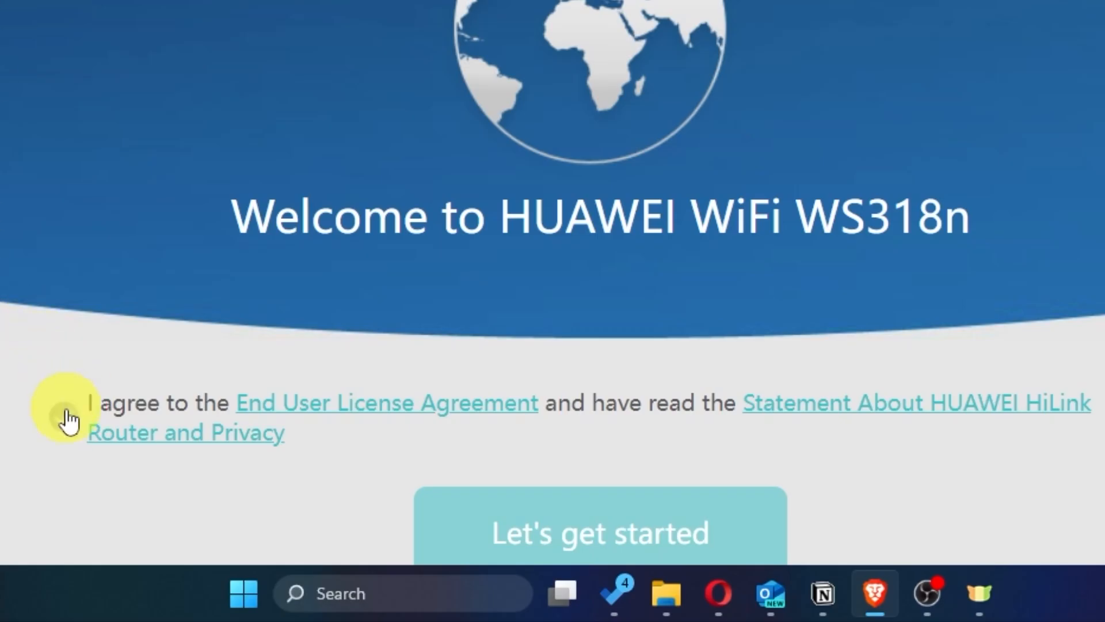
- Accept the license agreement and privacy statement, then start the setup wizard
{"action": "left_click", "coordinate": [64, 414]}
{"action": "scroll", "coordinate": [552, 288], "scroll_direction": "down", "scroll_amount": 2}
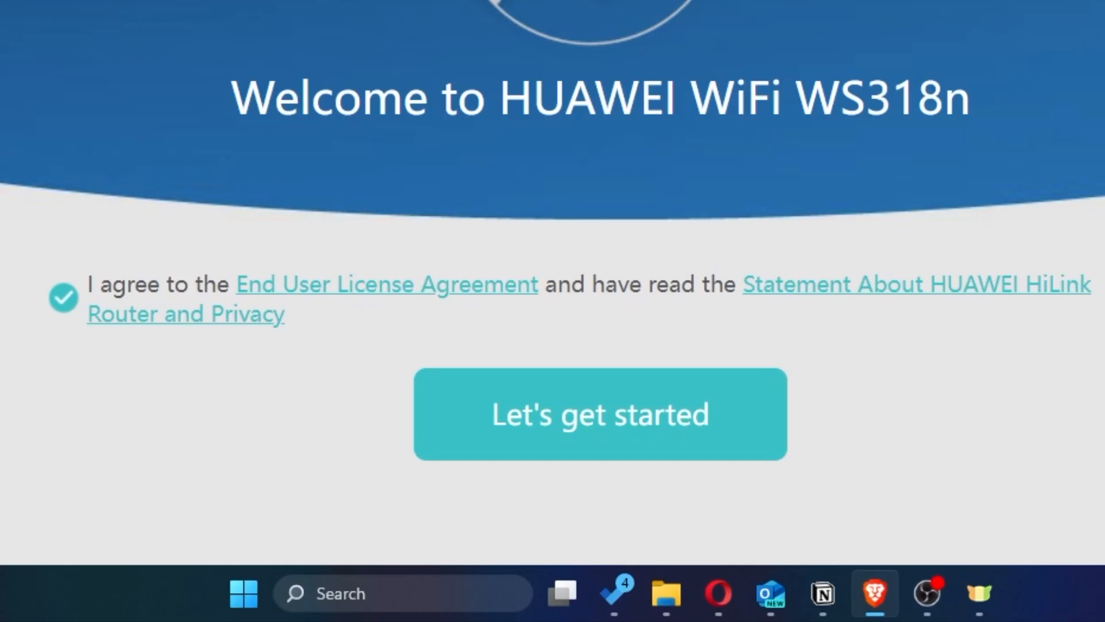
{"action": "left_click", "coordinate": [561, 441]}
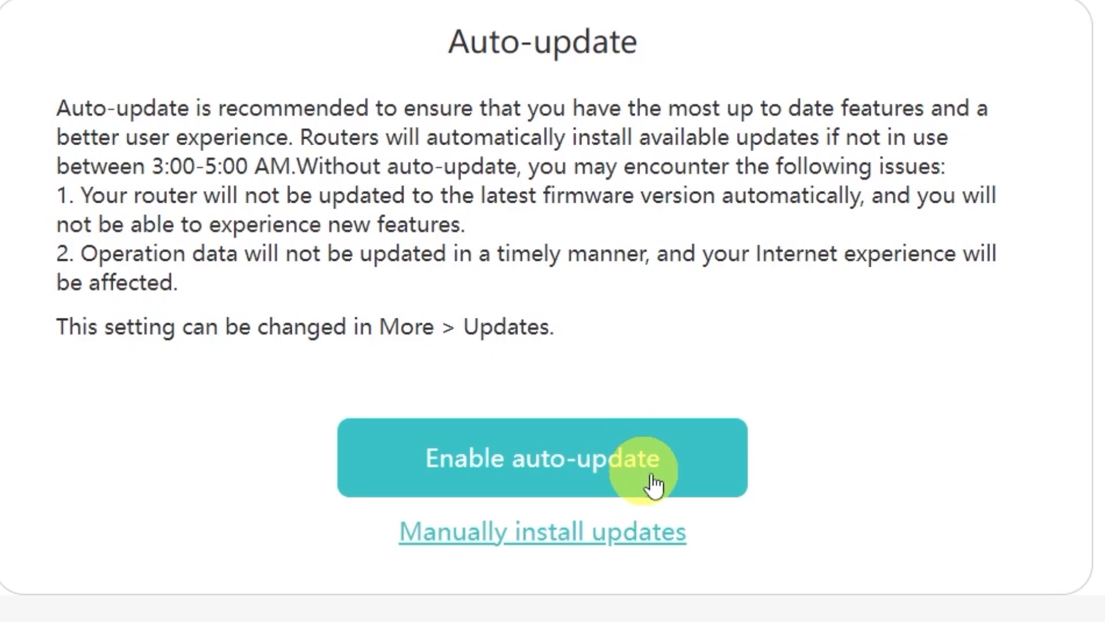
- Choose manual updates instead of auto-update and trim the Wi-Fi name to HUAWEI
{"action": "left_click", "coordinate": [525, 546]}
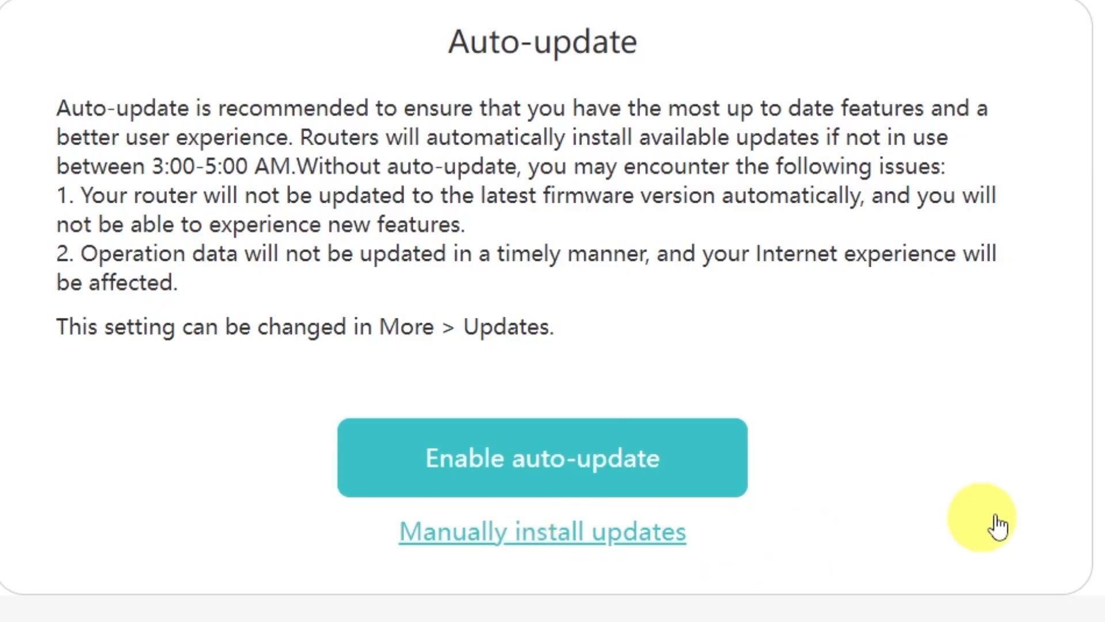
{"action": "scroll", "coordinate": [987, 505], "scroll_direction": "down", "scroll_amount": 4}
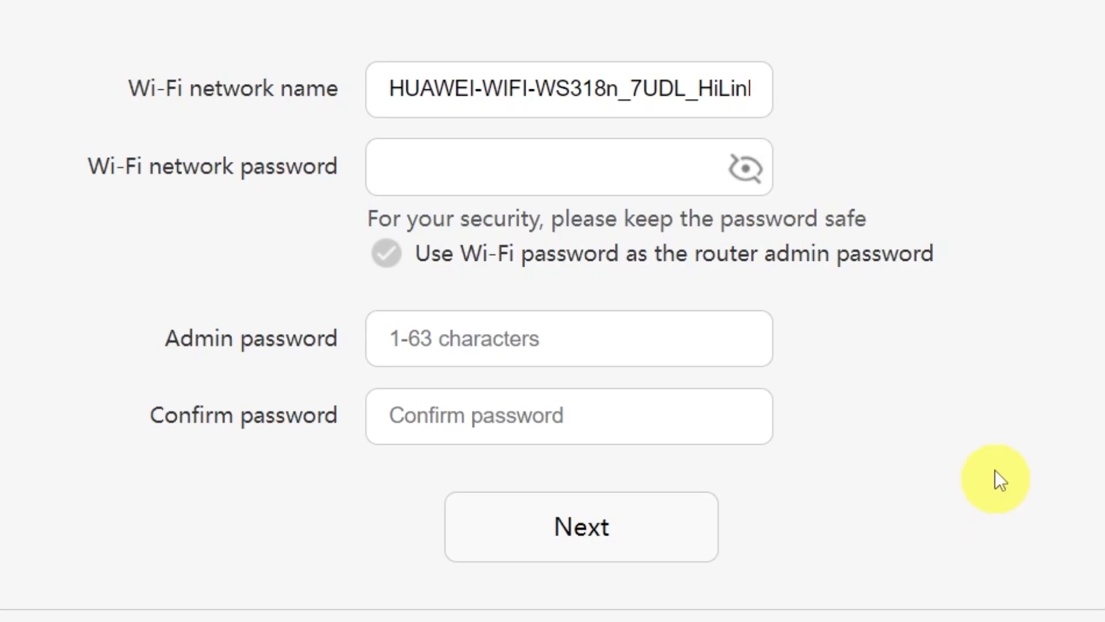
{"action": "left_click_drag", "start_coordinate": [473, 88], "coordinate": [893, 80]}
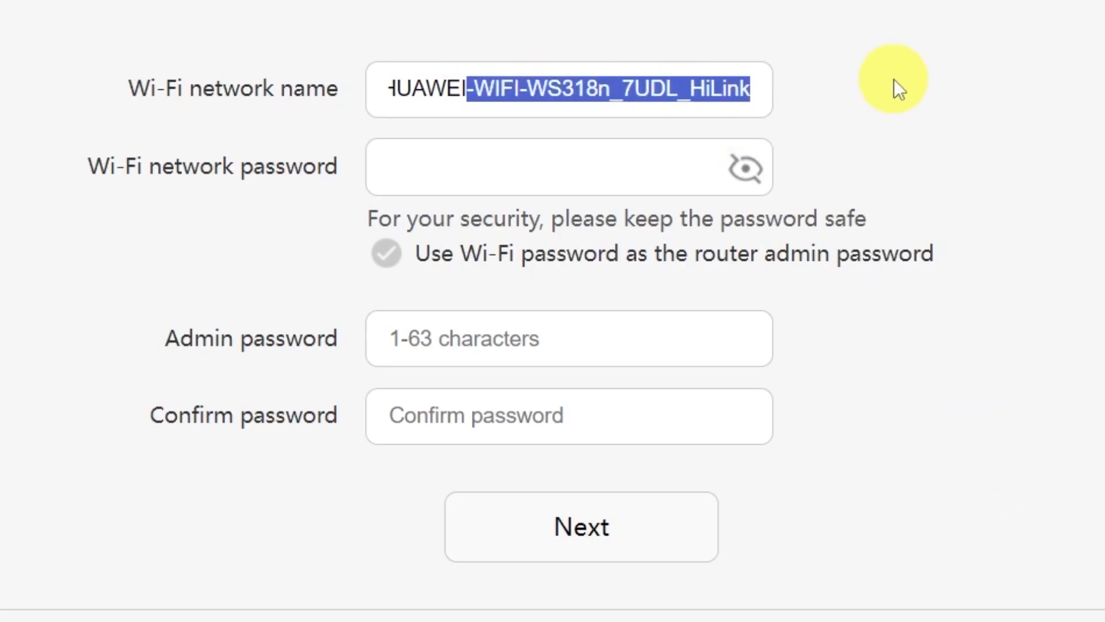
{"action": "key", "text": "BackSpace"}
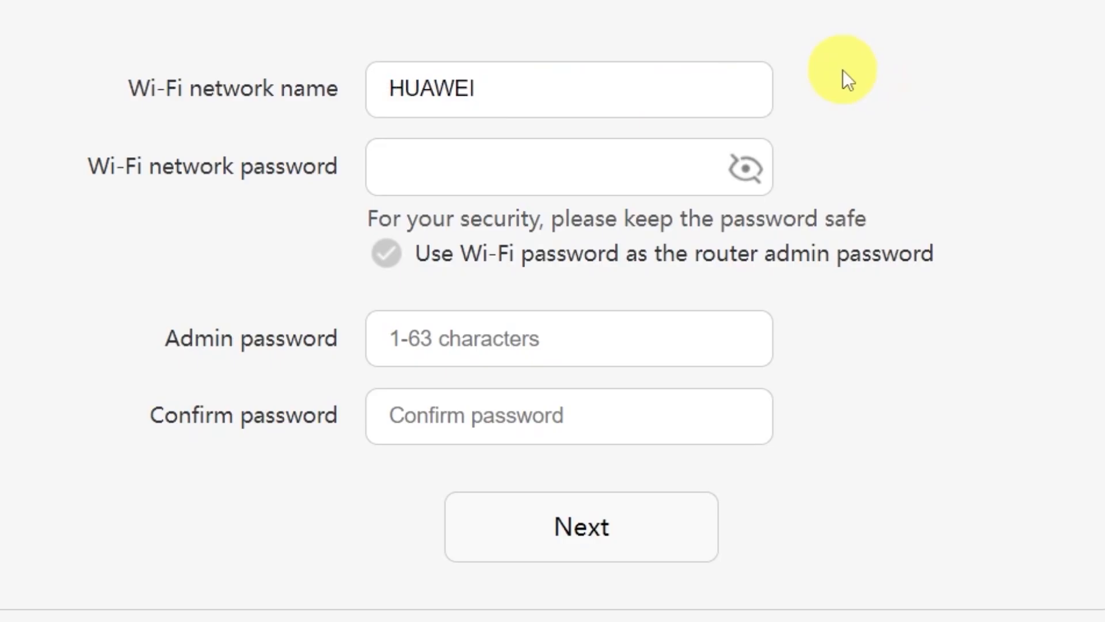
- Enter a Wi-Fi password and reuse it as the admin password
{"action": "left_click", "coordinate": [541, 166]}
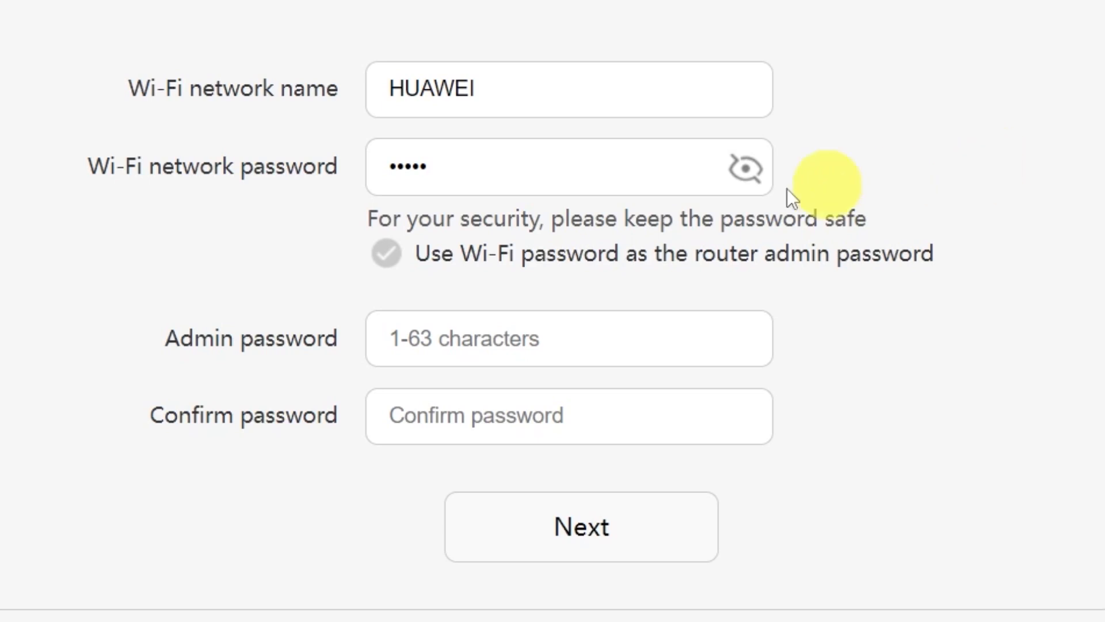
{"action": "left_click", "coordinate": [490, 338]}
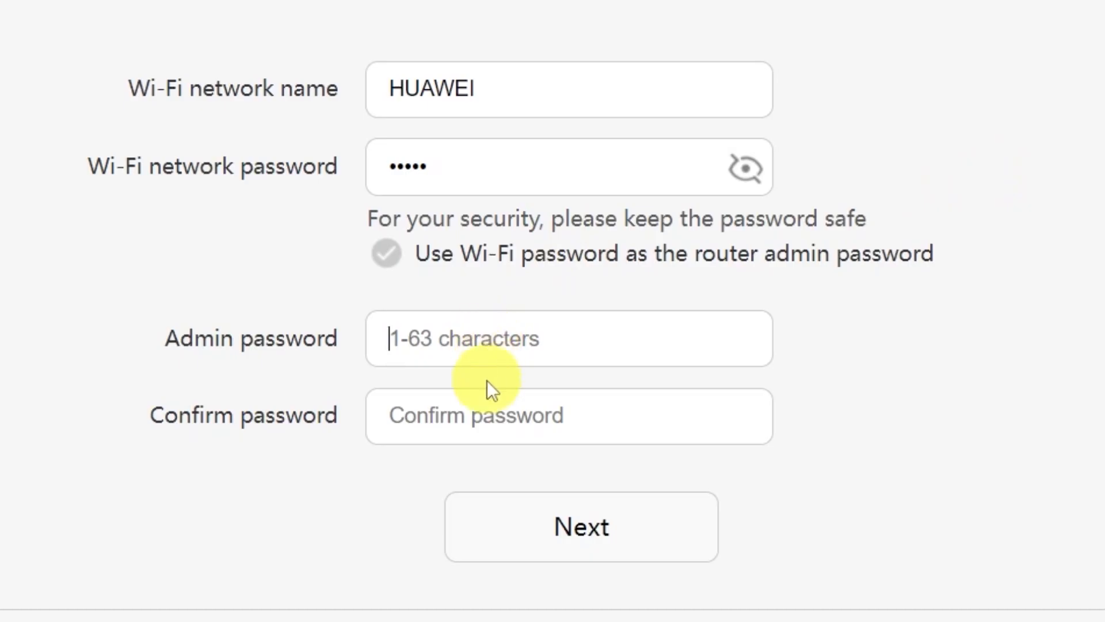
{"action": "left_click", "coordinate": [493, 414]}
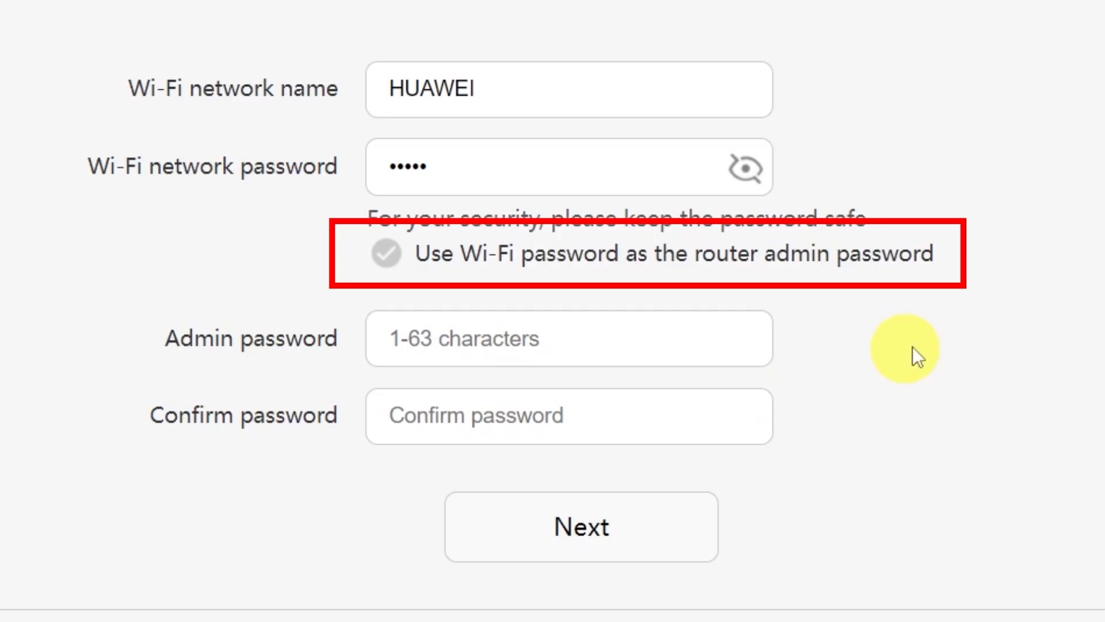
{"action": "left_click", "coordinate": [924, 343]}
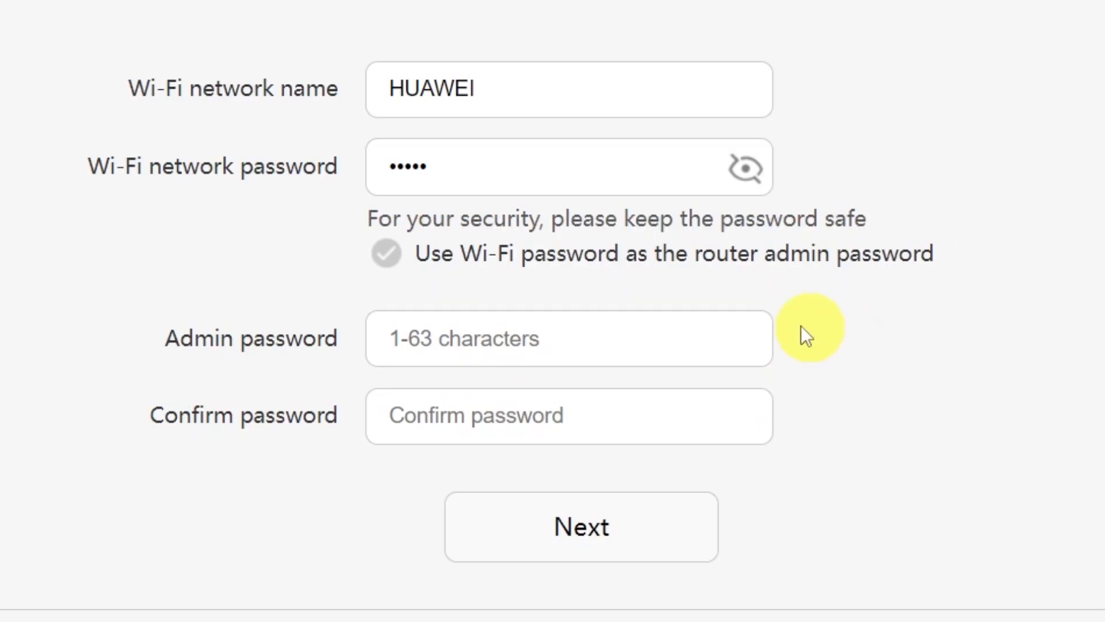
{"action": "left_click", "coordinate": [382, 256]}
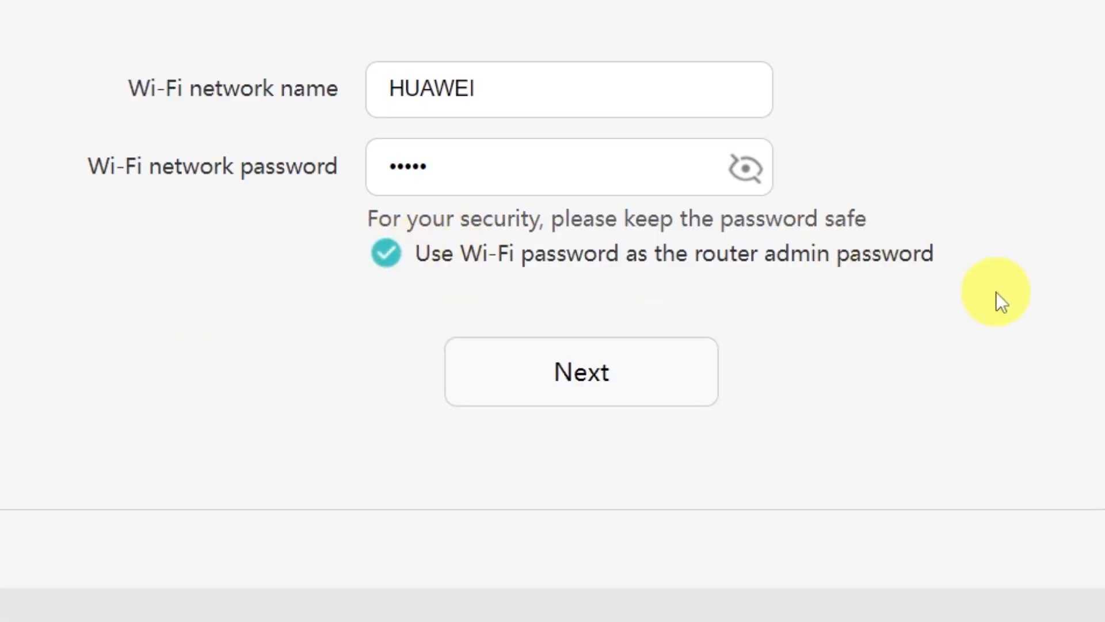
{"action": "left_click", "coordinate": [602, 376]}
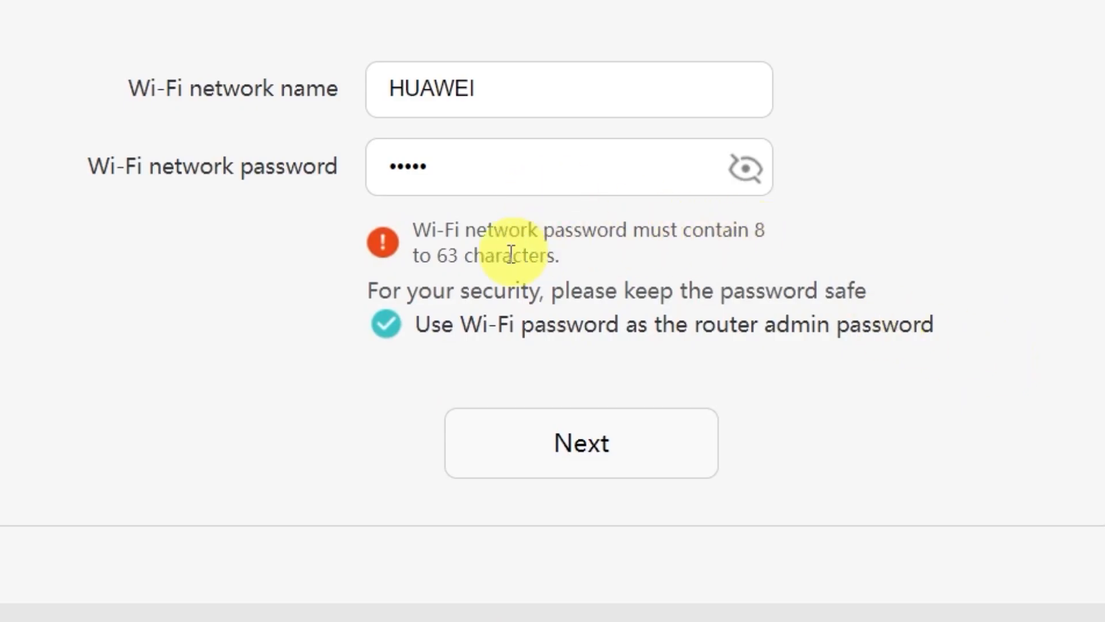
- Lengthen the Wi-Fi password to at least 8 characters and continue
{"action": "left_click", "coordinate": [601, 169]}
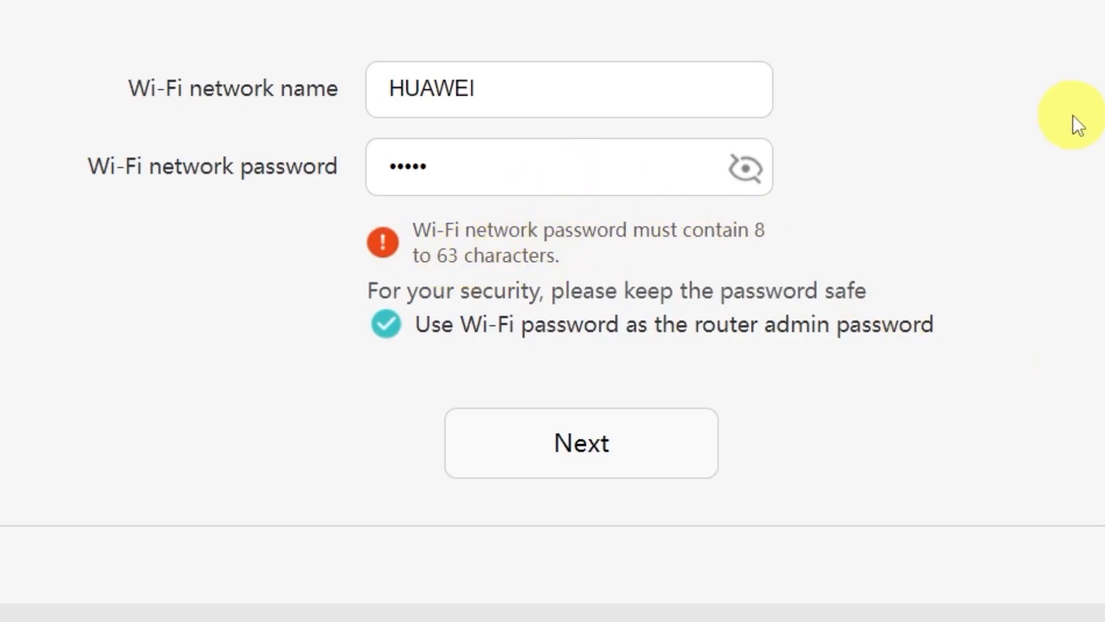
{"action": "type", "text": "••••••"}
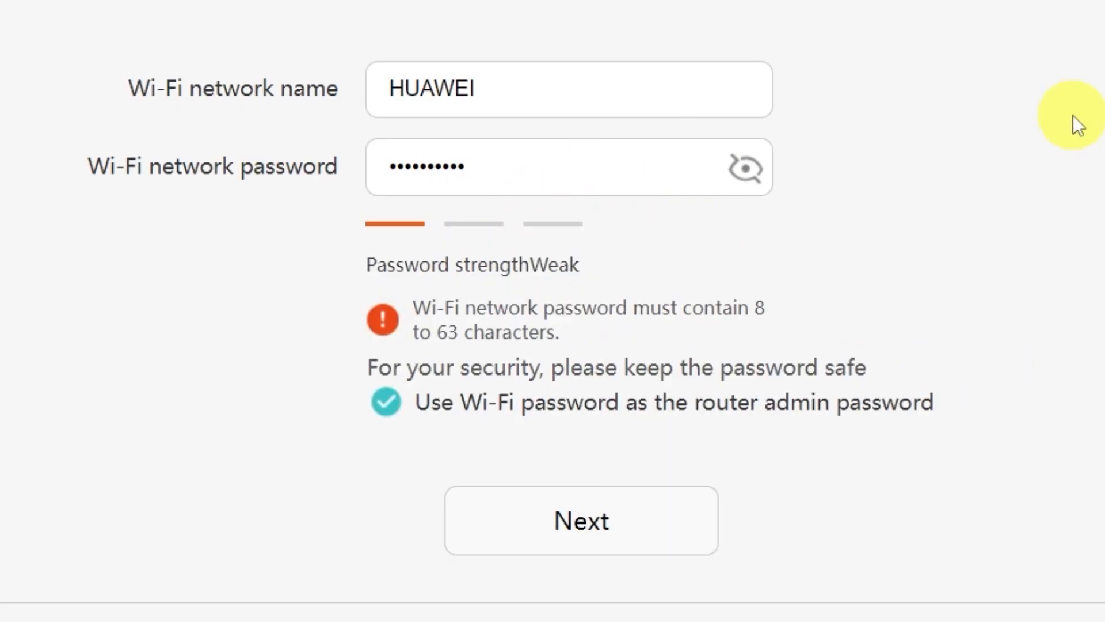
{"action": "left_click", "coordinate": [590, 521]}
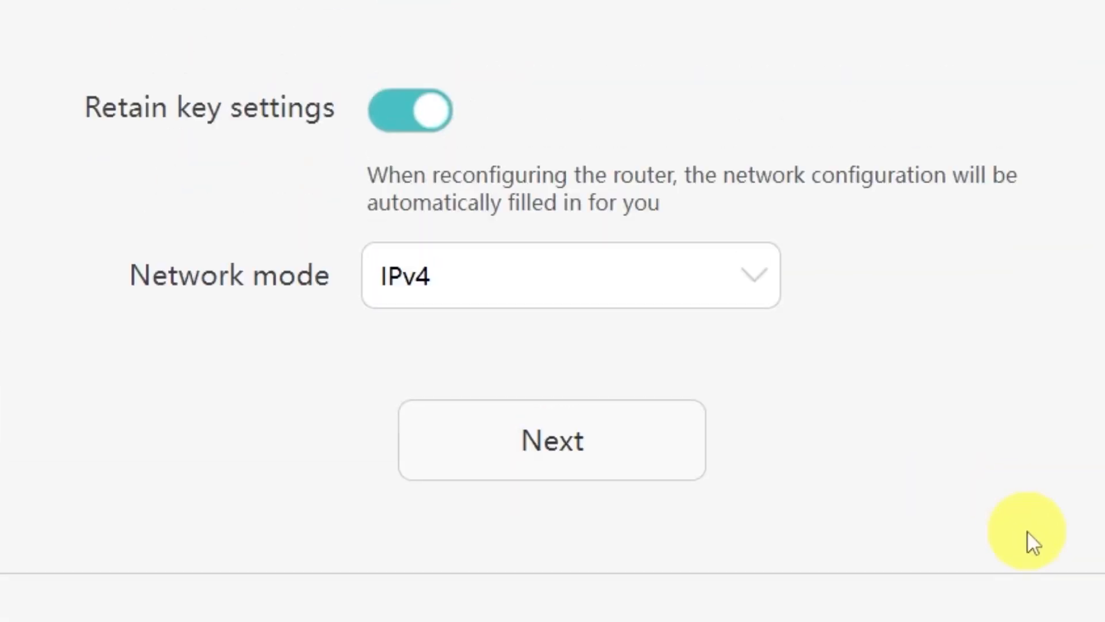
- Keep IPv4 network mode, apply it, and join the phone to the new Wi-Fi
{"action": "left_click", "coordinate": [748, 279]}
{"action": "left_click", "coordinate": [740, 276]}
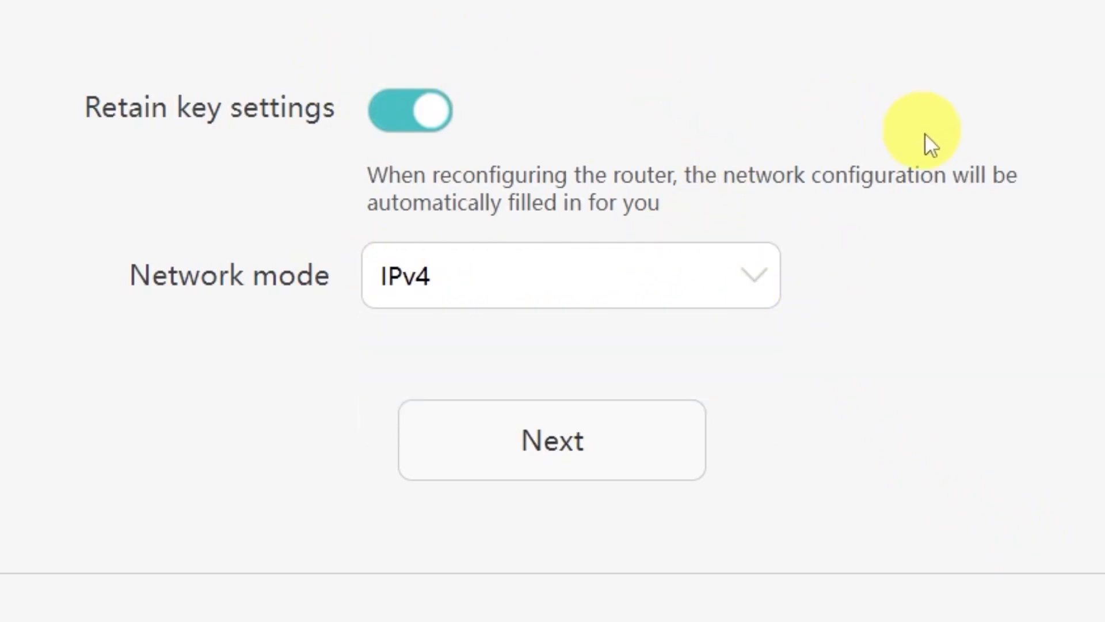
{"action": "left_click", "coordinate": [587, 460]}
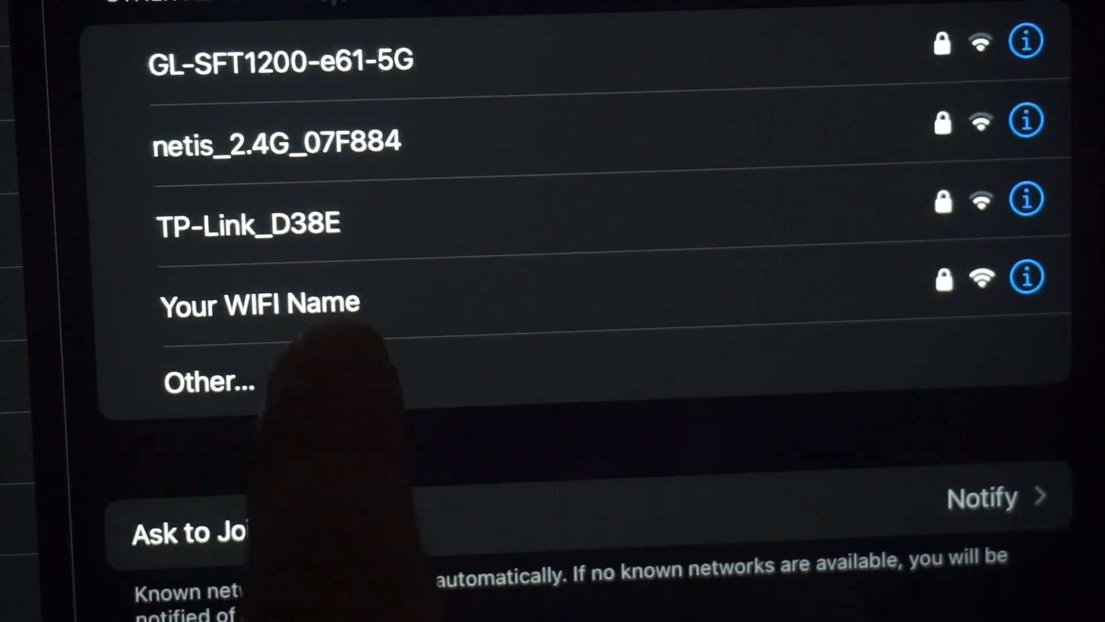
{"action": "left_click", "coordinate": [316, 300]}
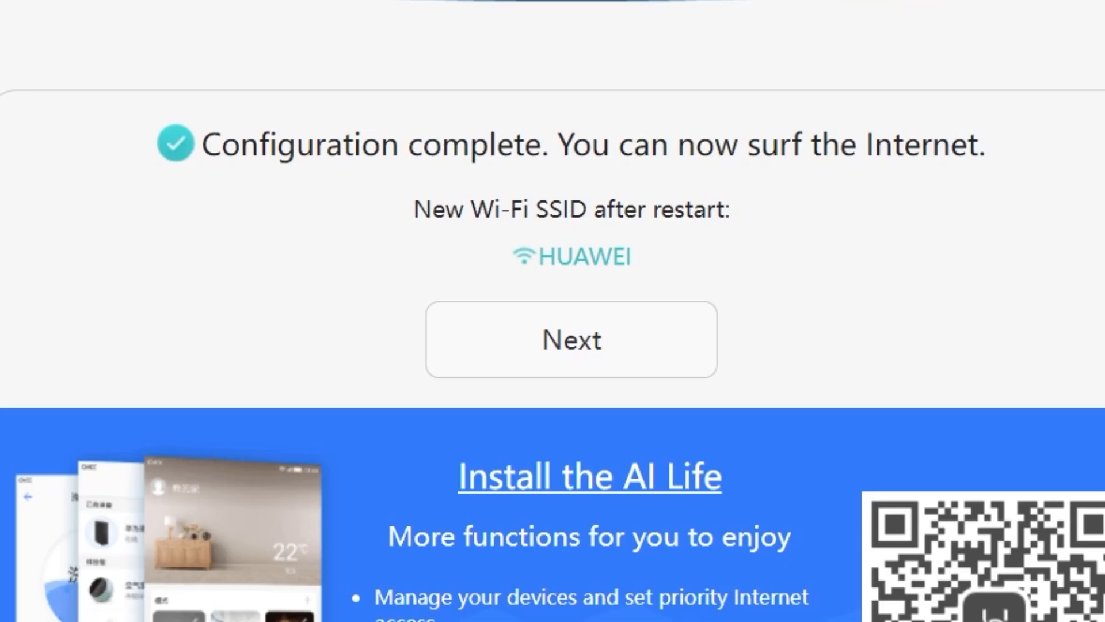
{"action": "left_click", "coordinate": [553, 345]}
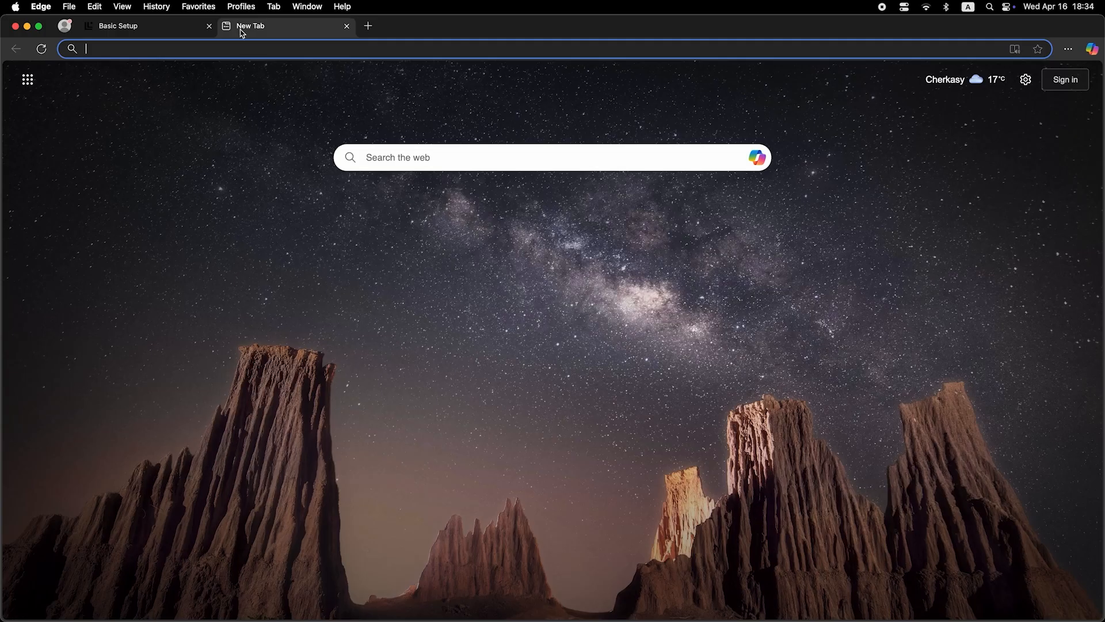
- Enter 'dfdfdfdf' in Edge's address bar to reach the router login page
{"action": "left_click", "coordinate": [254, 49]}
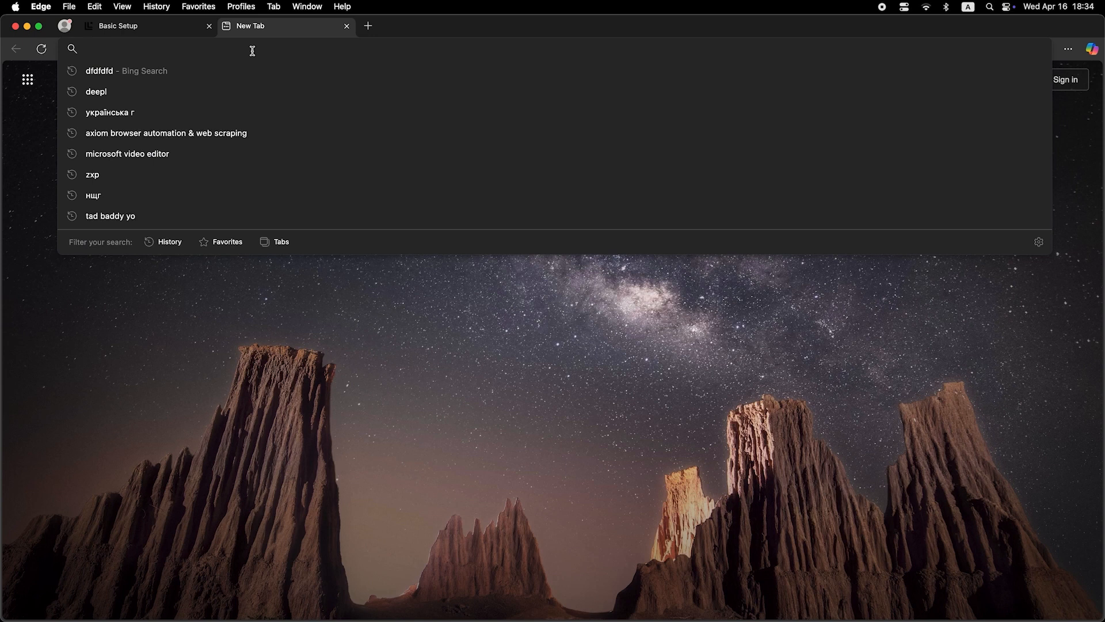
{"action": "type", "text": "dfdfdfdf"}
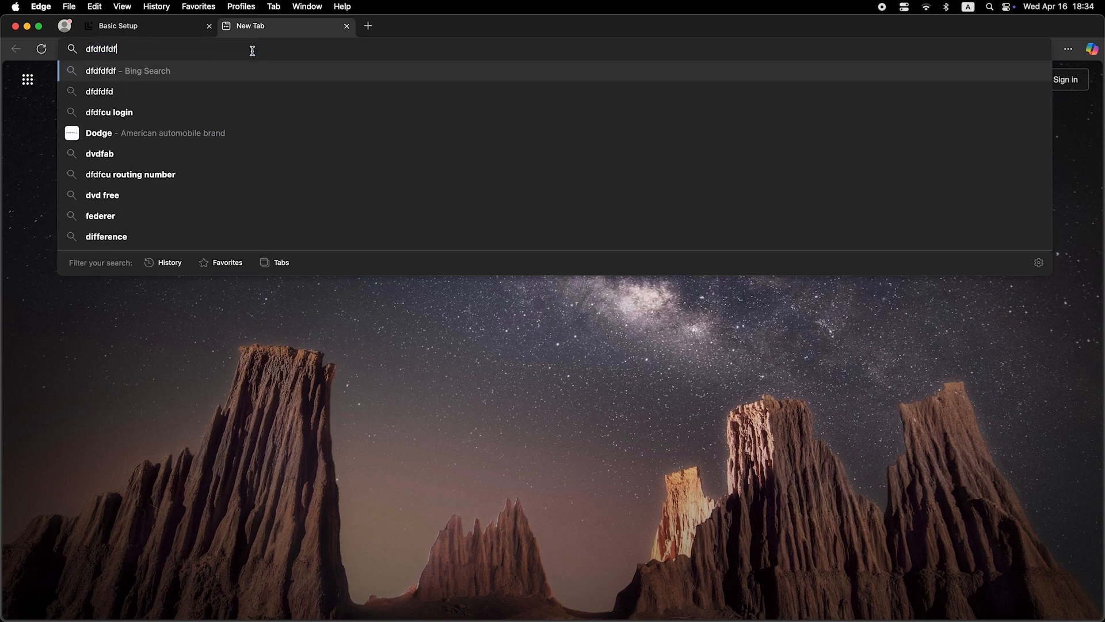
{"action": "key", "text": "Return"}
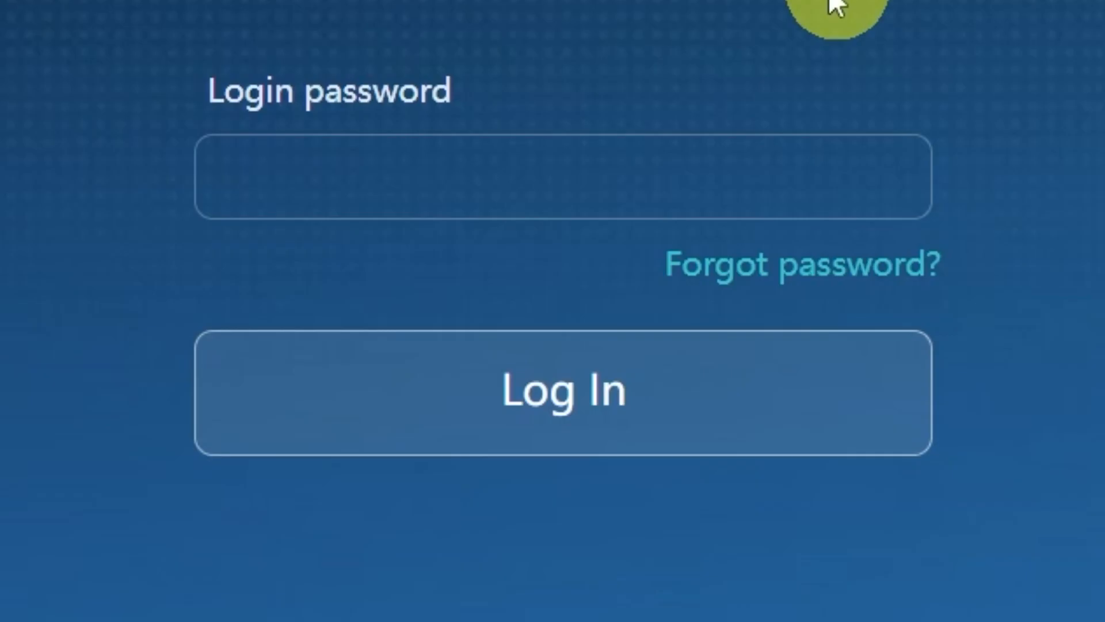
- Sign in to the router admin with its login password
{"action": "left_click", "coordinate": [740, 188]}
{"action": "type", "text": "••••••••••"}
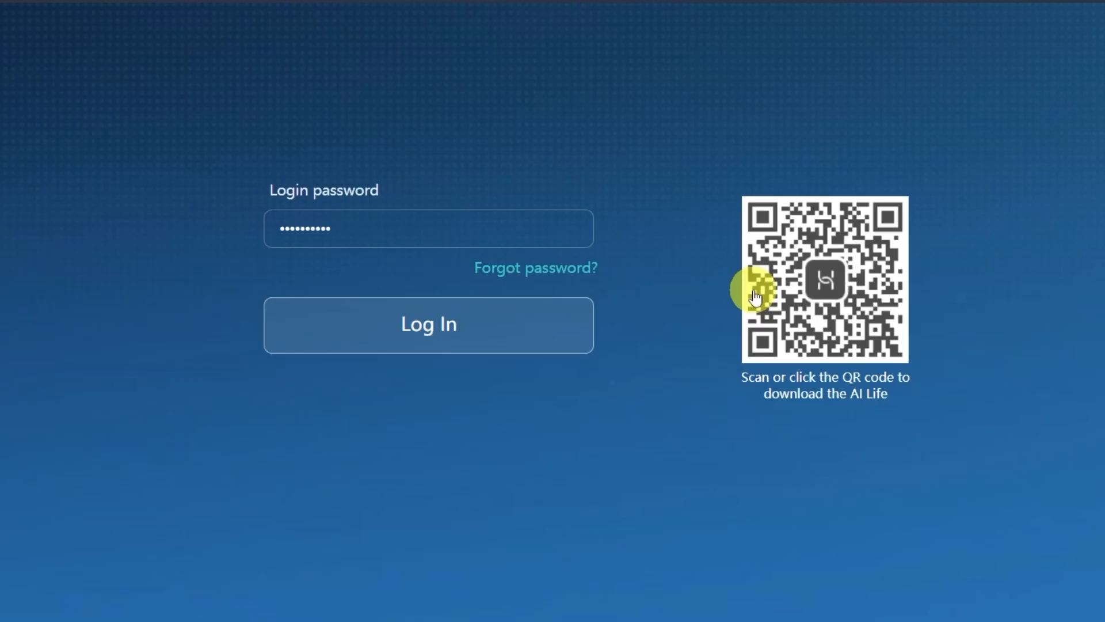
{"action": "key", "text": "Return"}
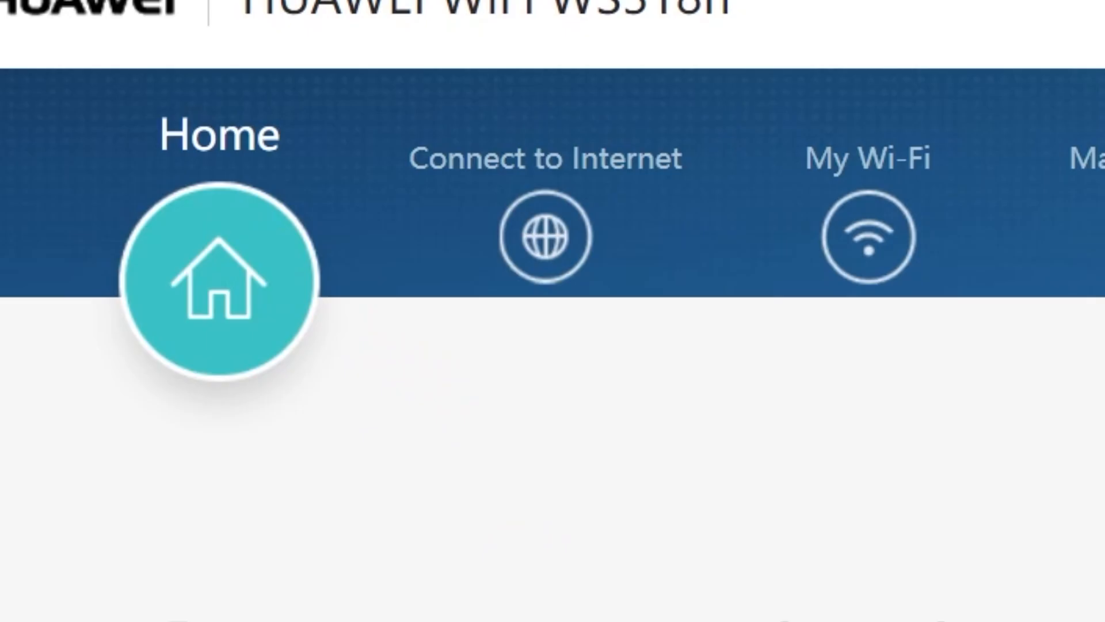
- On Connect to Internet, set MAC clone to PC MAC address and save
{"action": "left_click", "coordinate": [545, 242]}
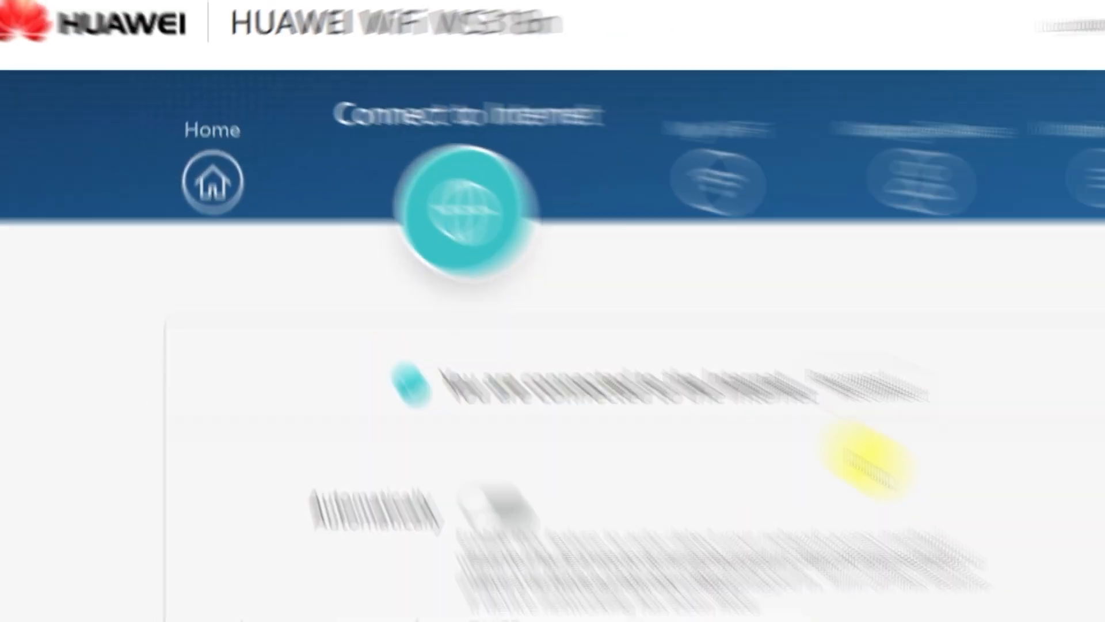
{"action": "scroll", "coordinate": [755, 407], "scroll_direction": "down", "scroll_amount": 4}
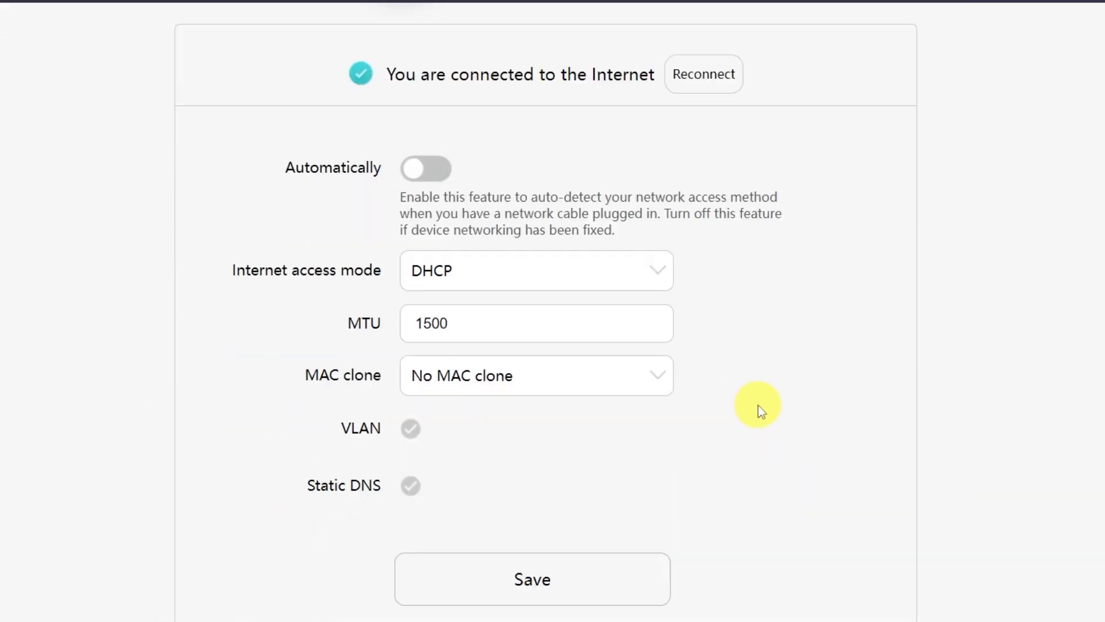
{"action": "left_click", "coordinate": [713, 221]}
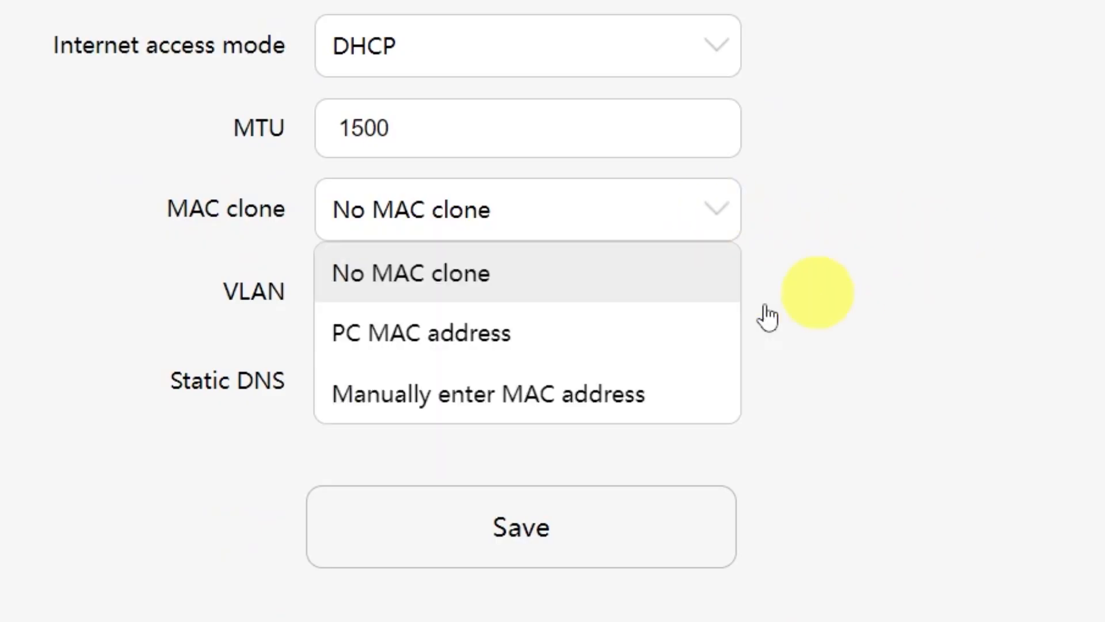
{"action": "left_click", "coordinate": [534, 354]}
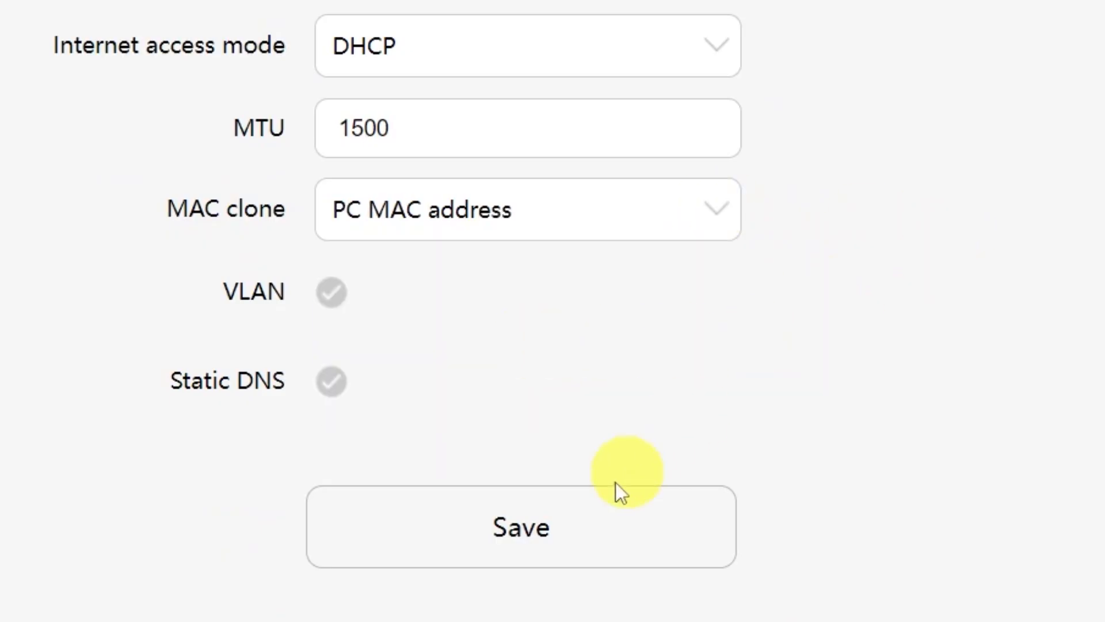
{"action": "left_click", "coordinate": [558, 537]}
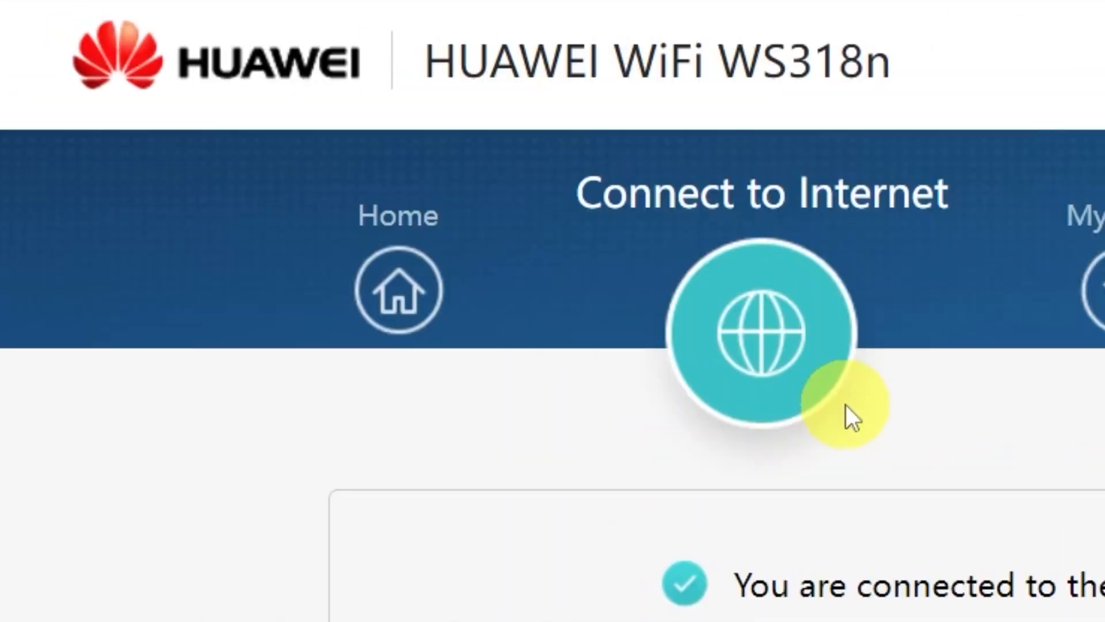
- Restart the router from the Home page and confirm the prompt
{"action": "left_click", "coordinate": [423, 293]}
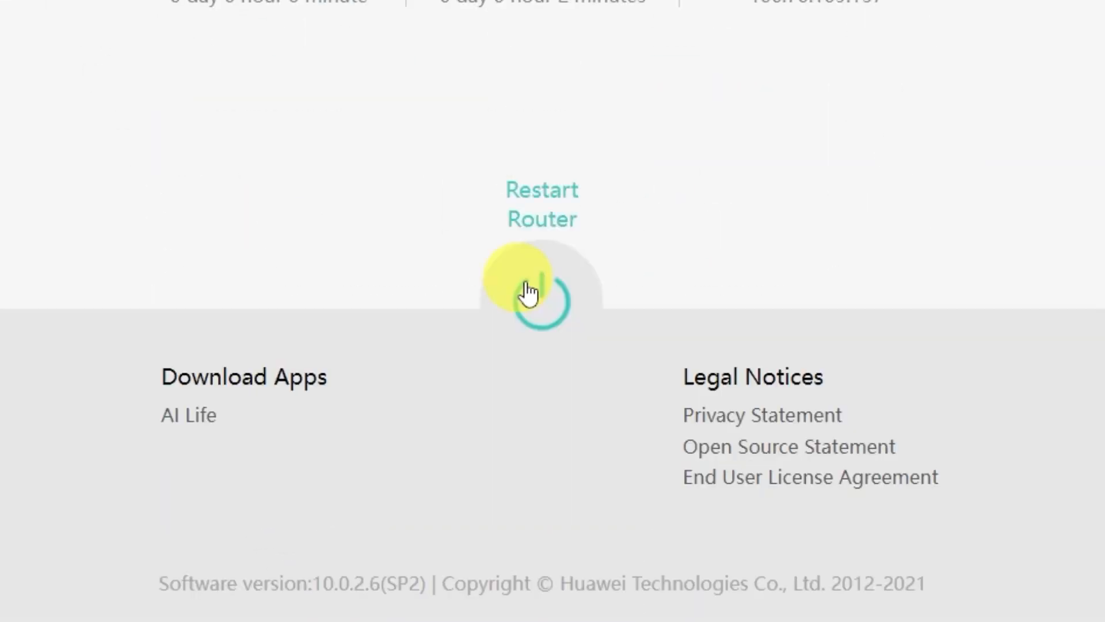
{"action": "left_click", "coordinate": [528, 294]}
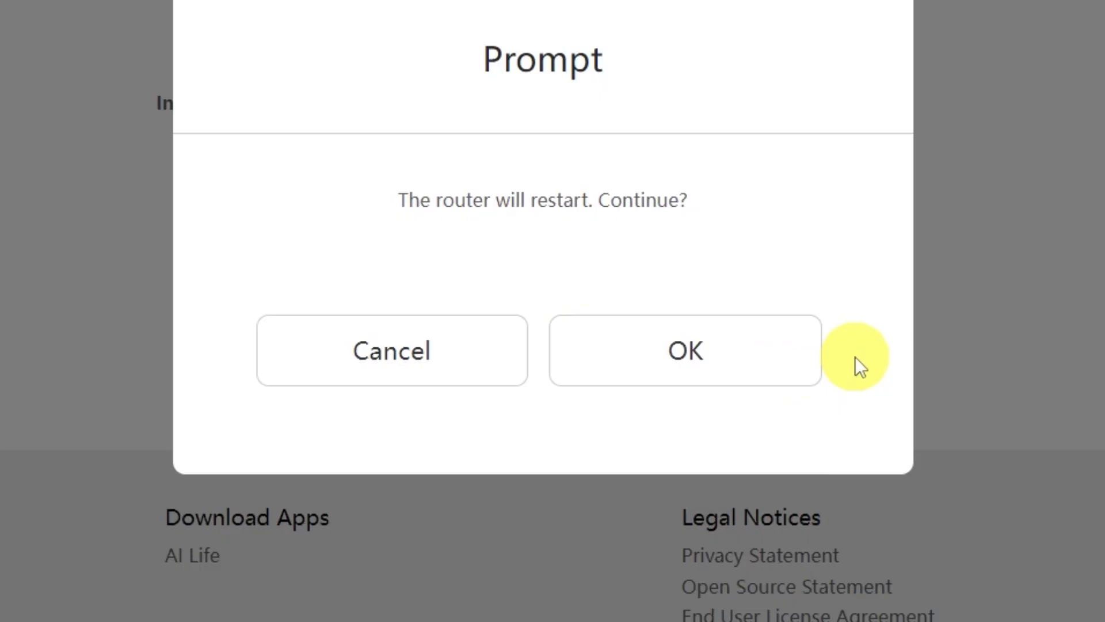
{"action": "left_click", "coordinate": [772, 365]}
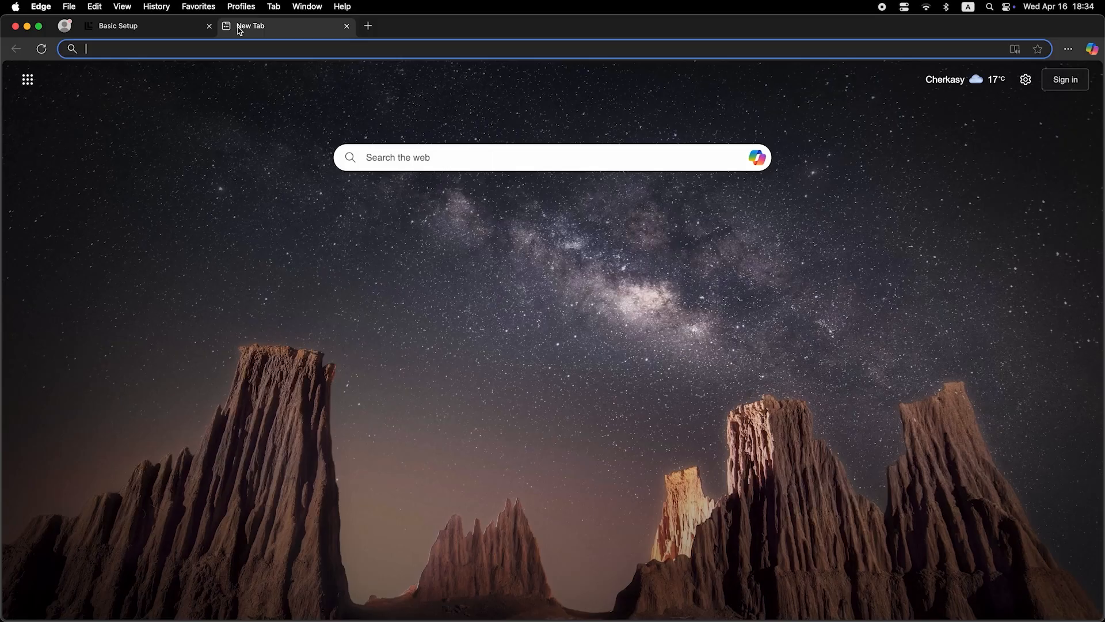
- Search the web for 'dfdfdfd' in Edge to confirm internet access
{"action": "left_click", "coordinate": [252, 50]}
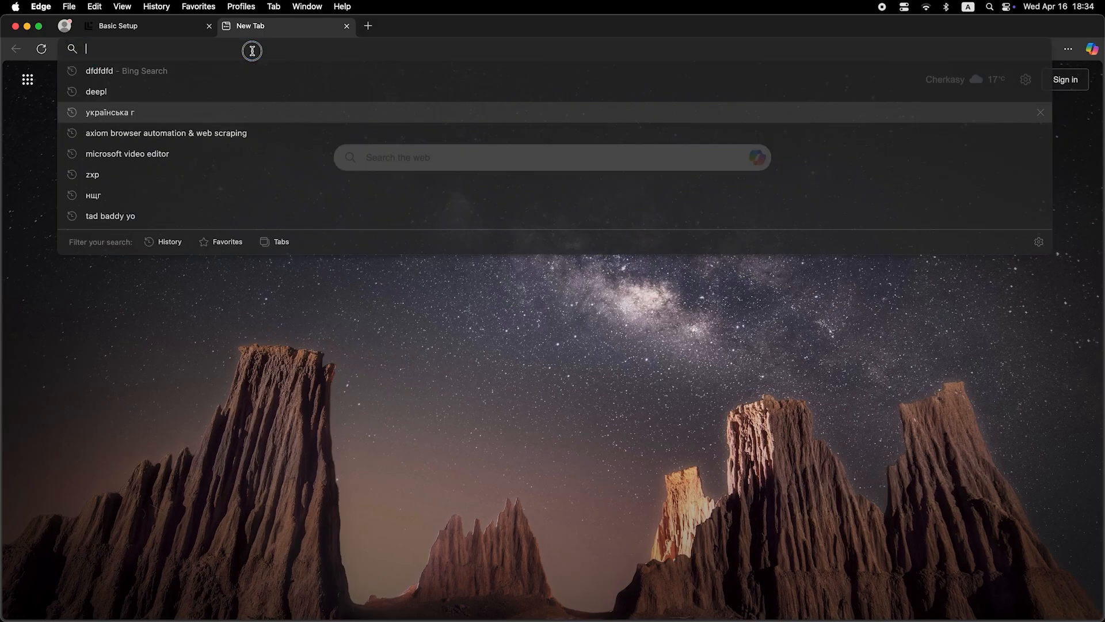
{"action": "type", "text": "dfdfdfd"}
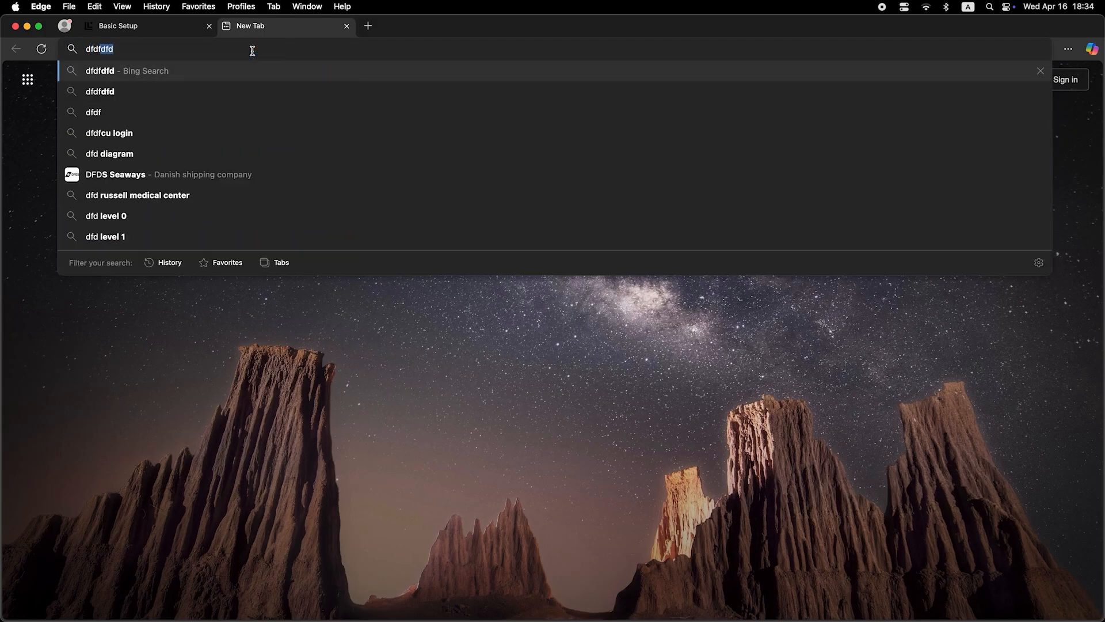
{"action": "key", "text": "Return"}
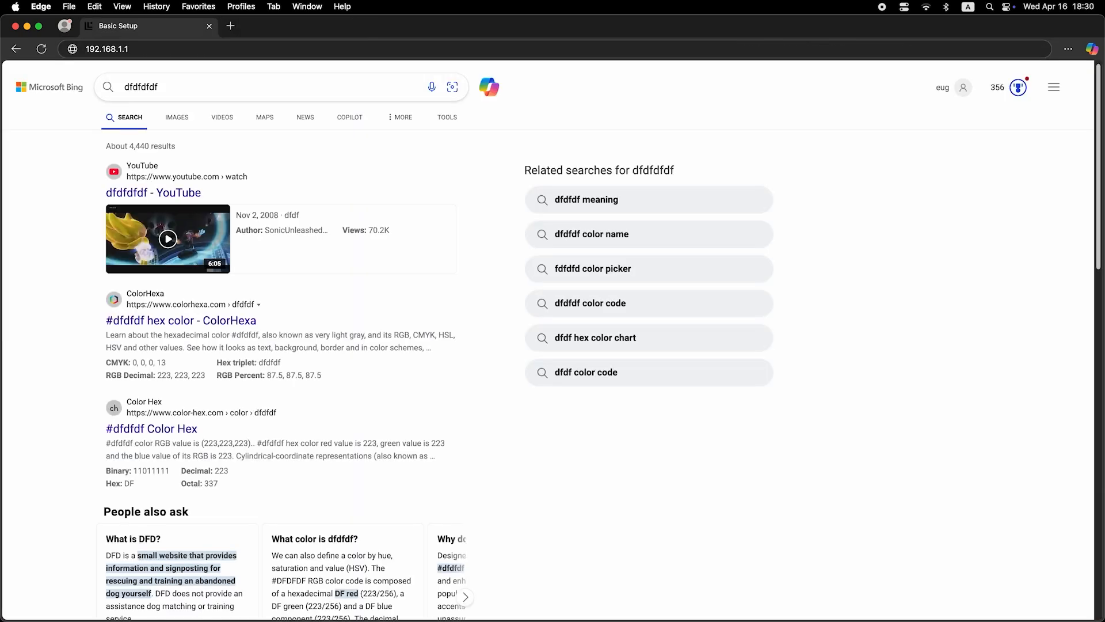